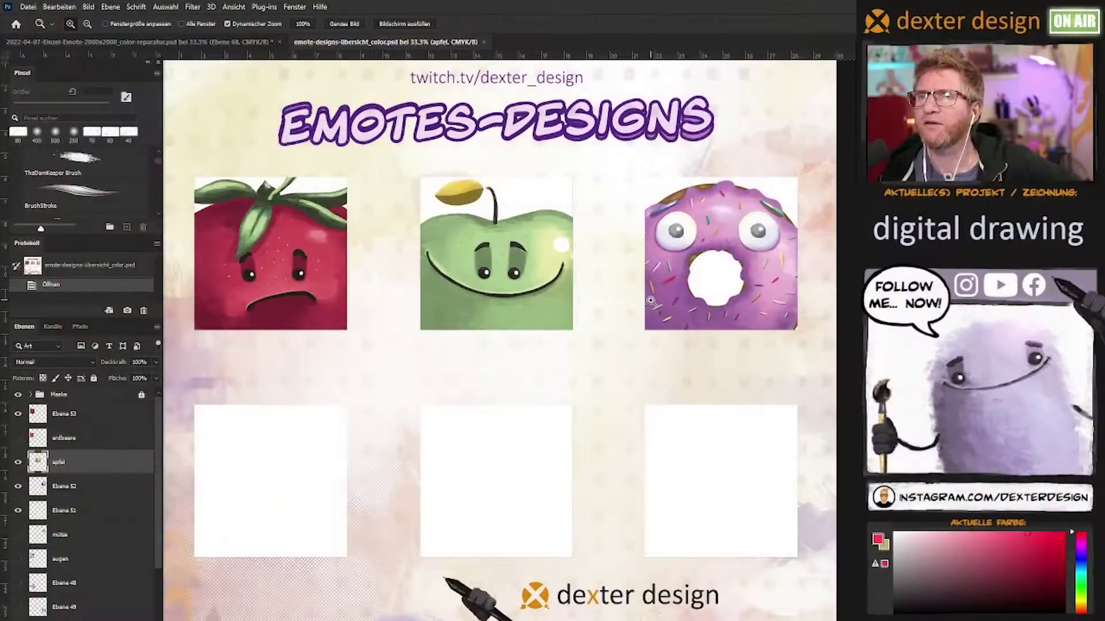
- Zoom in on the apple and donut emotes, then switch to the pumpkin emote document
click(651, 301)
mouse_move(532, 314)
mouse_down()
mouse_move(680, 336)
mouse_move(749, 382)
mouse_up()
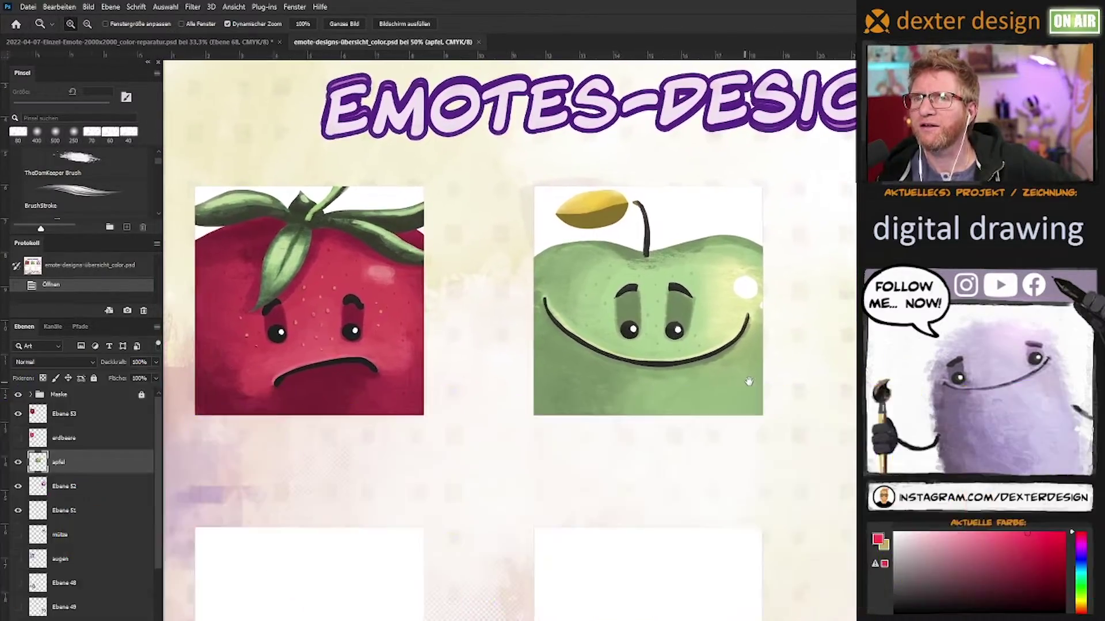
mouse_move(748, 349)
mouse_down()
mouse_move(503, 333)
mouse_move(775, 370)
mouse_up()
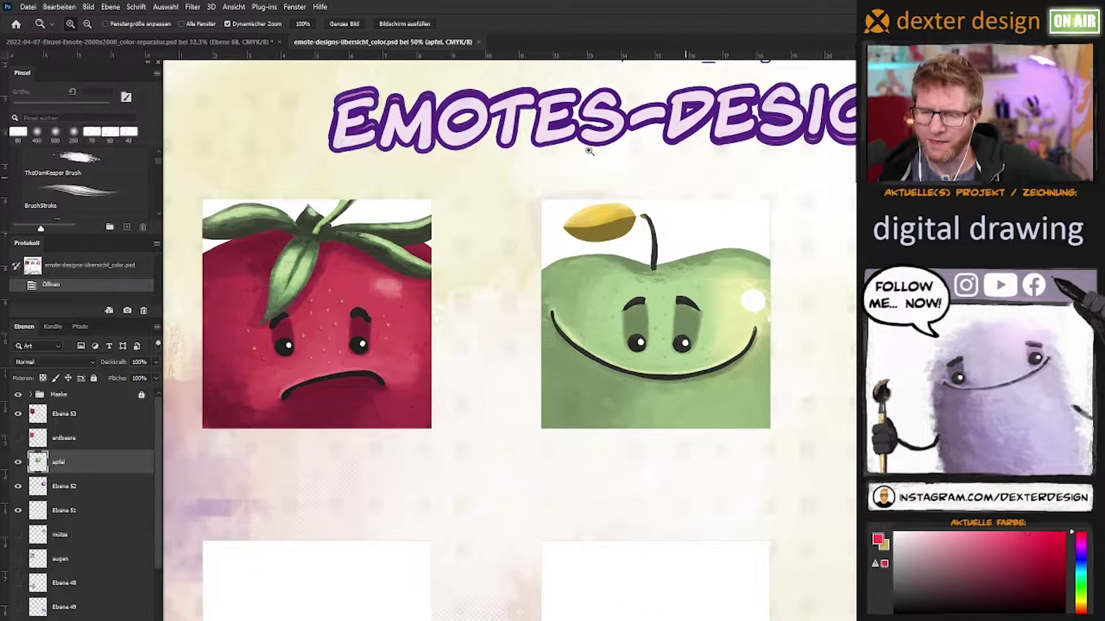
click(240, 42)
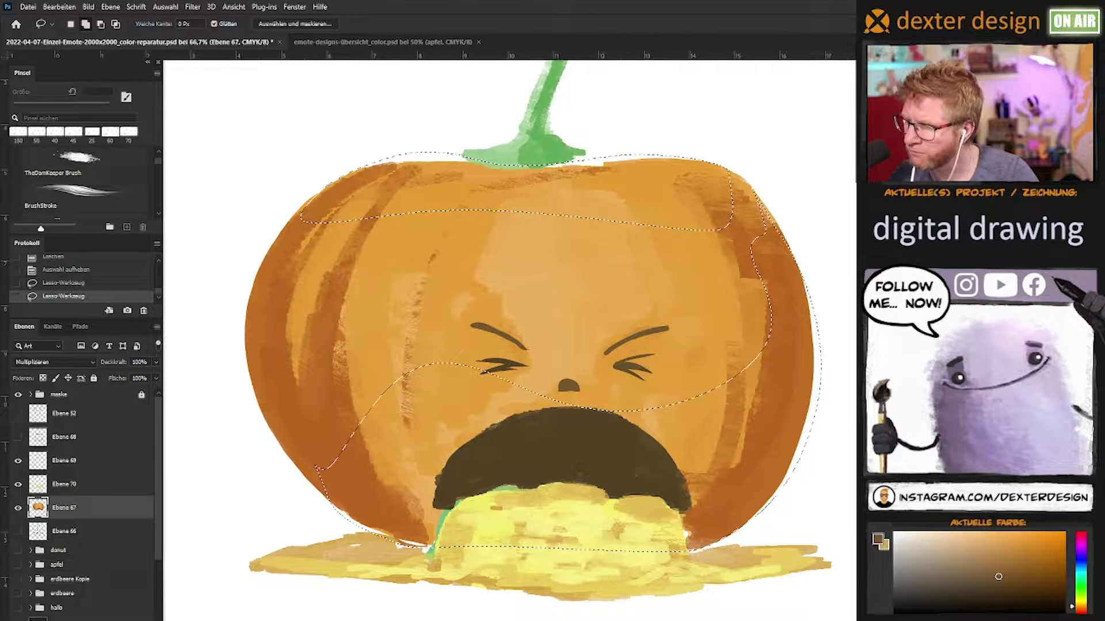
- Repaint the pumpkin's right edge in its sampled orange with the Brush
key(b)
alt+click(786, 258)
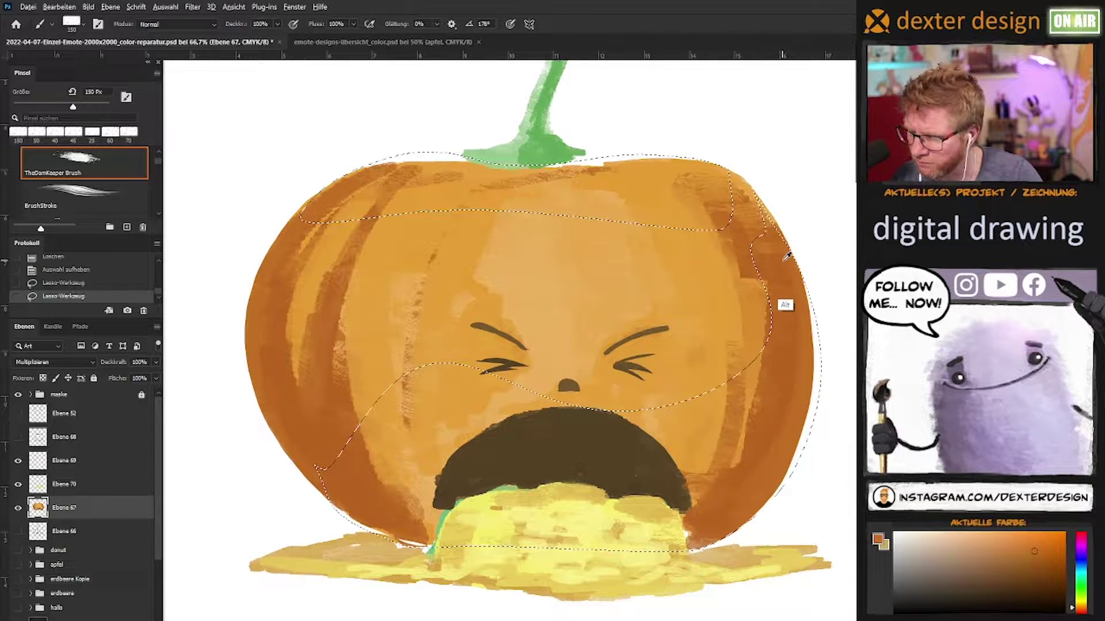
drag(805, 441, 800, 506)
drag(810, 304, 823, 397)
mouse_move(801, 235)
mouse_down()
mouse_move(752, 521)
mouse_move(672, 548)
mouse_up()
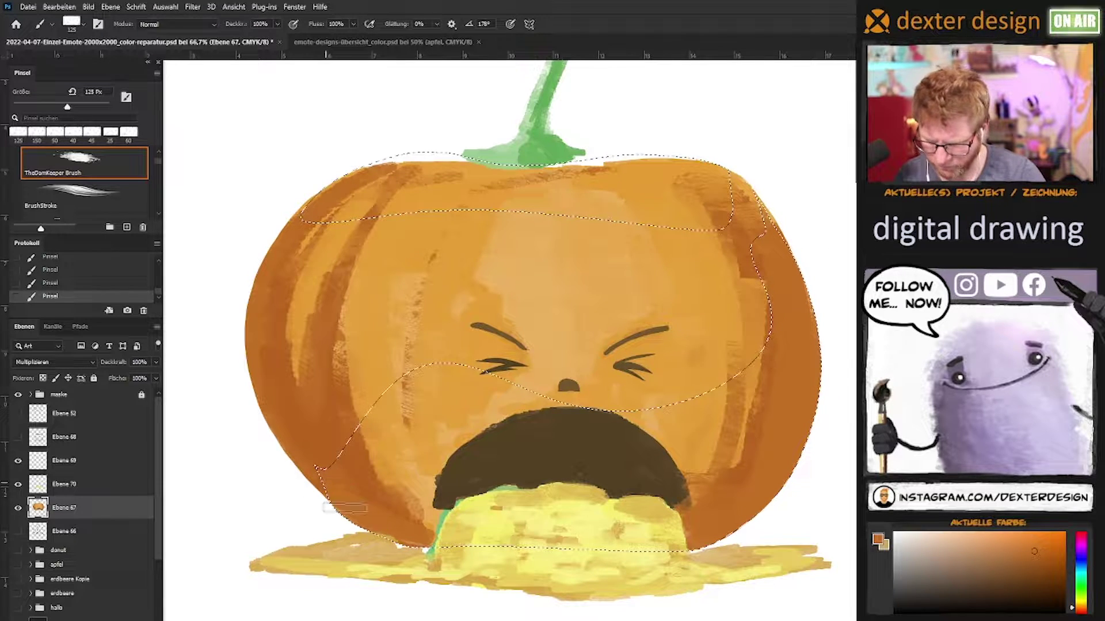
- Paint light beige teeth along the pumpkin's open mouth, resizing the brush as needed
alt+click(694, 190)
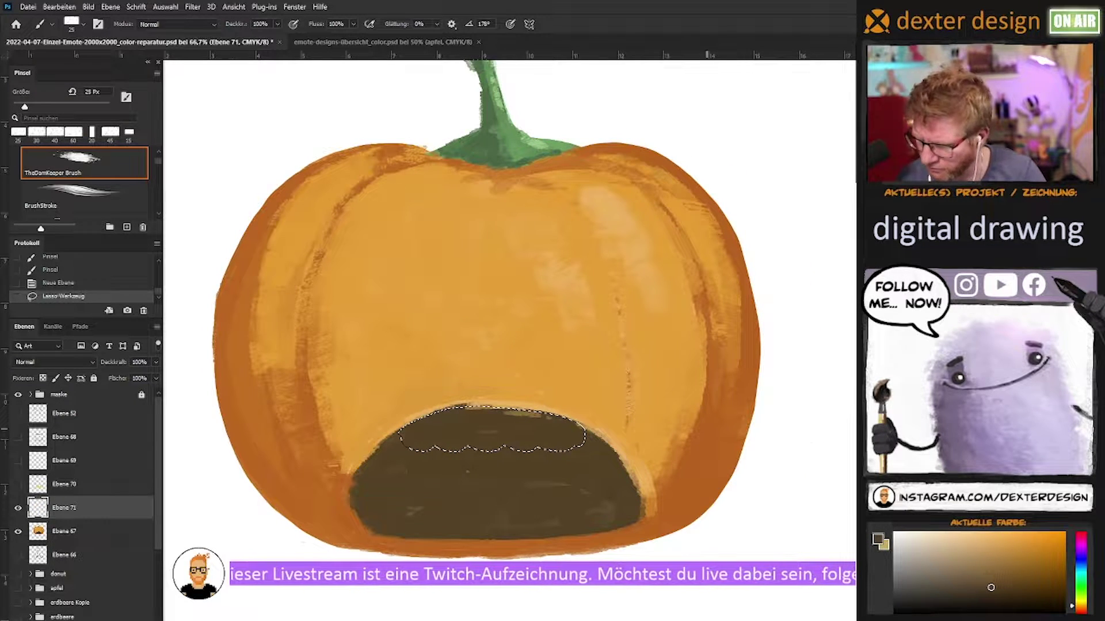
key(x)
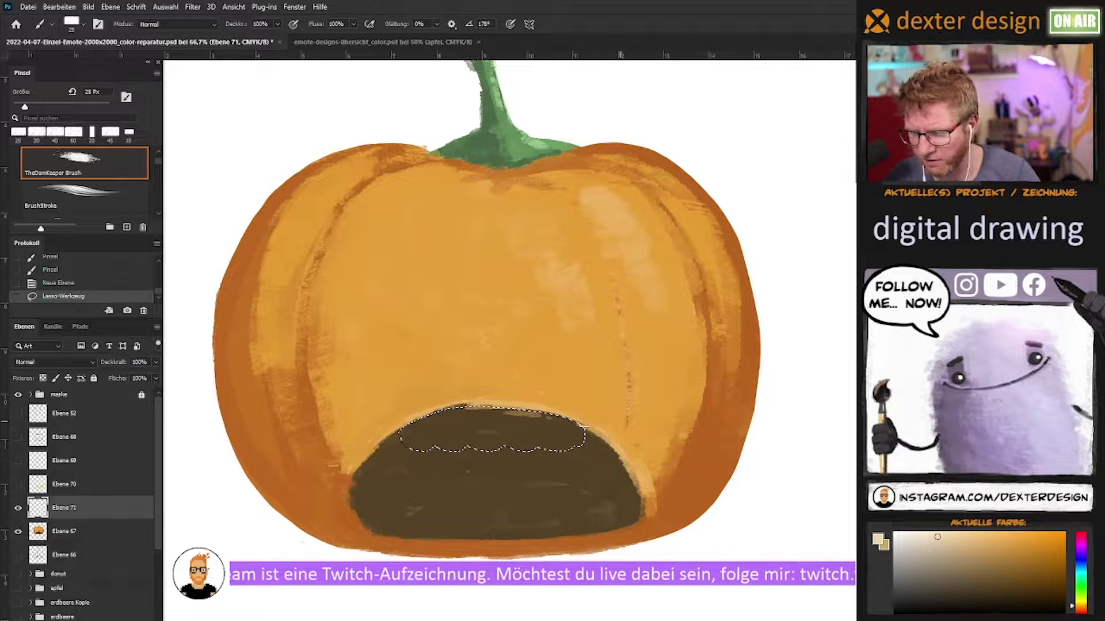
key(bracketright)
key(bracketright)
key(bracketright)
mouse_move(579, 452)
mouse_down()
mouse_move(553, 420)
mouse_move(472, 434)
mouse_move(435, 459)
mouse_move(409, 441)
mouse_up()
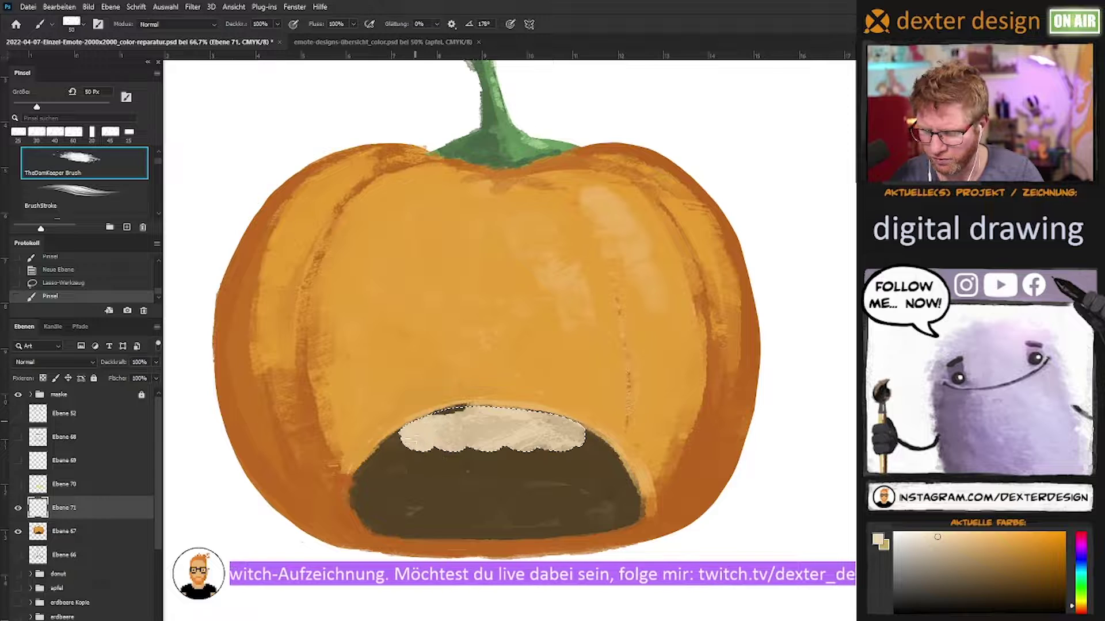
drag(470, 402, 499, 415)
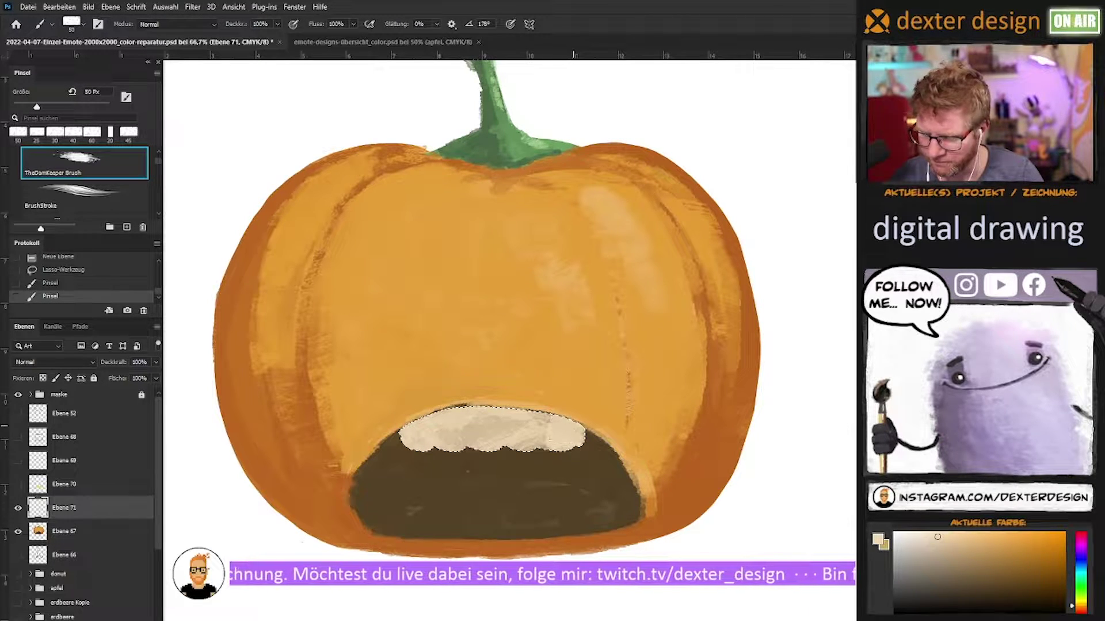
drag(573, 432, 552, 429)
key(bracketleft)
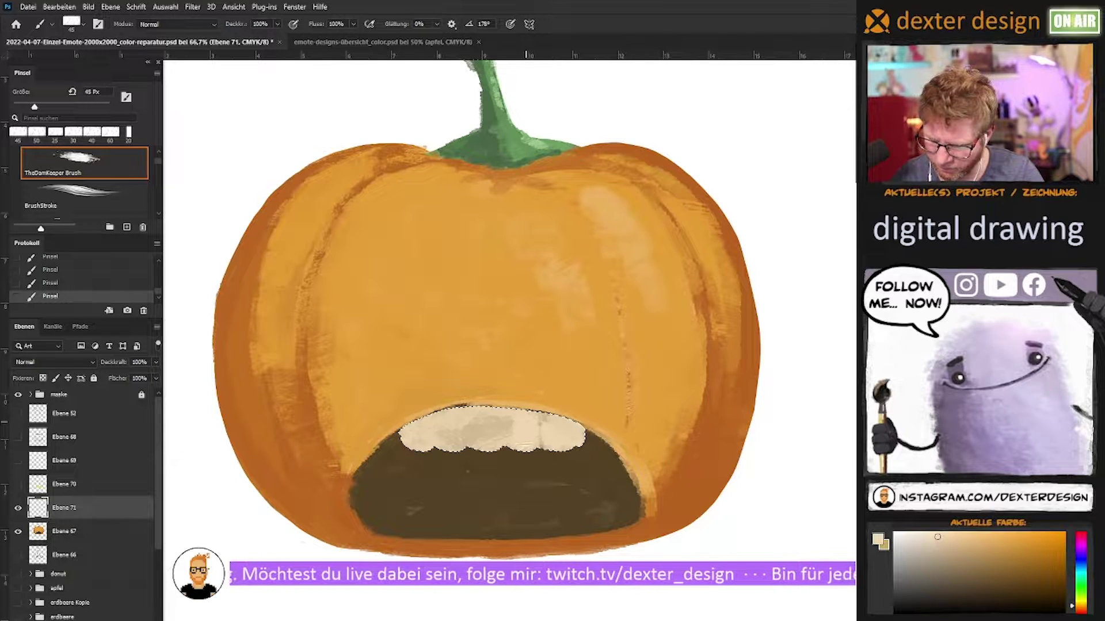
drag(486, 414, 480, 446)
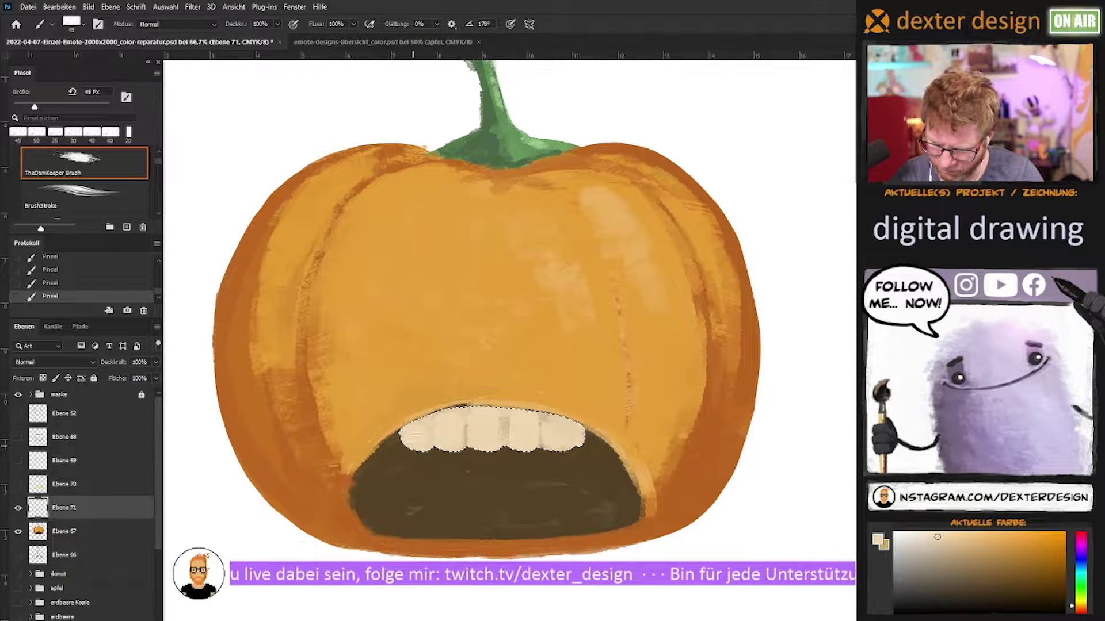
- Shade beside the pumpkin's right eye with a sampled darker orange and a larger brush
key(bracketright)
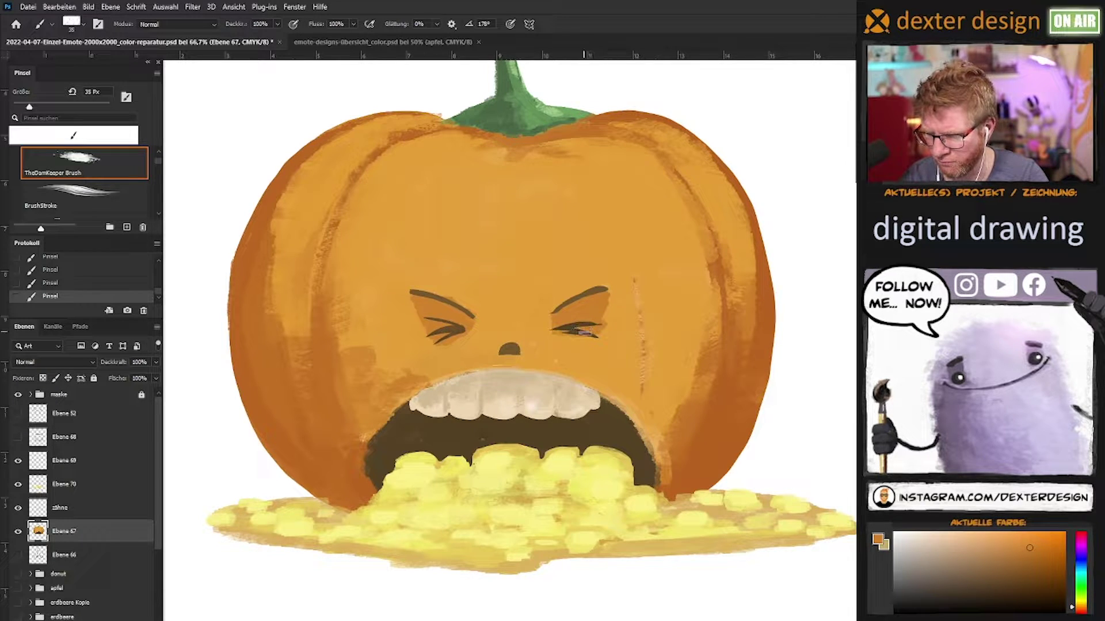
key(bracketright)
alt+click(737, 397)
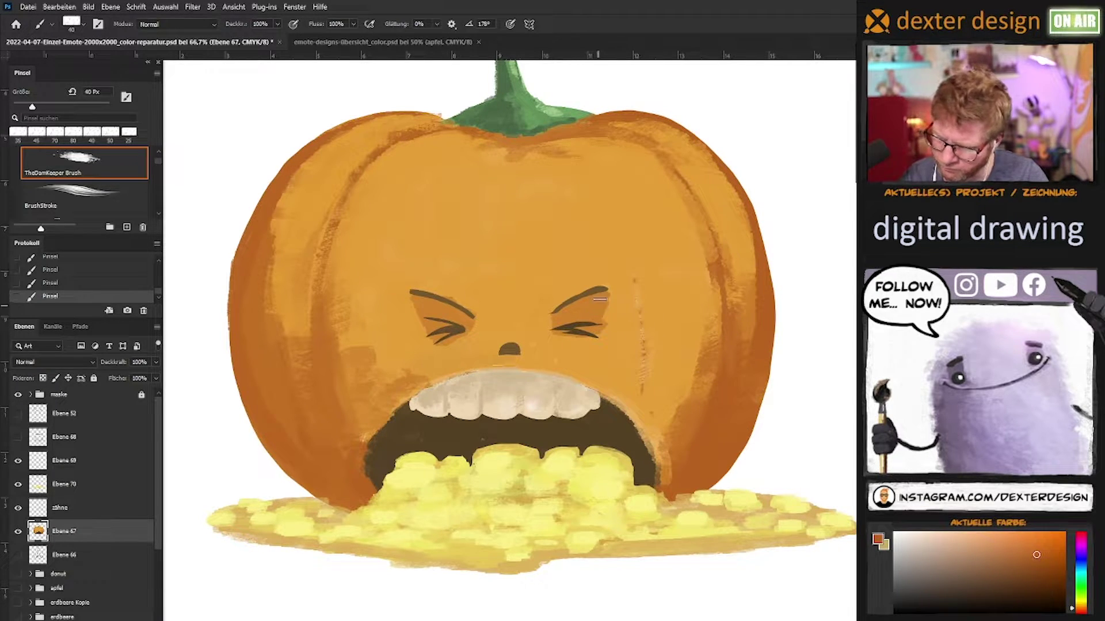
drag(602, 294, 587, 330)
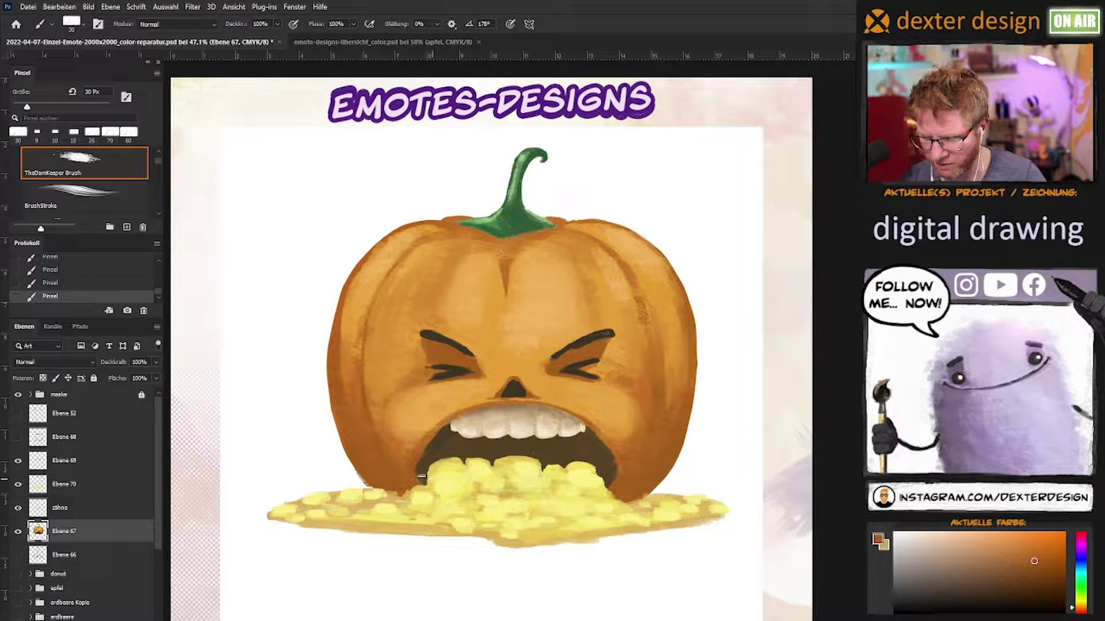
- Adjust the brush size, sample a pumpkin colour and sketch a stroke on the cupcake
key(bracketleft)
alt+click(403, 452)
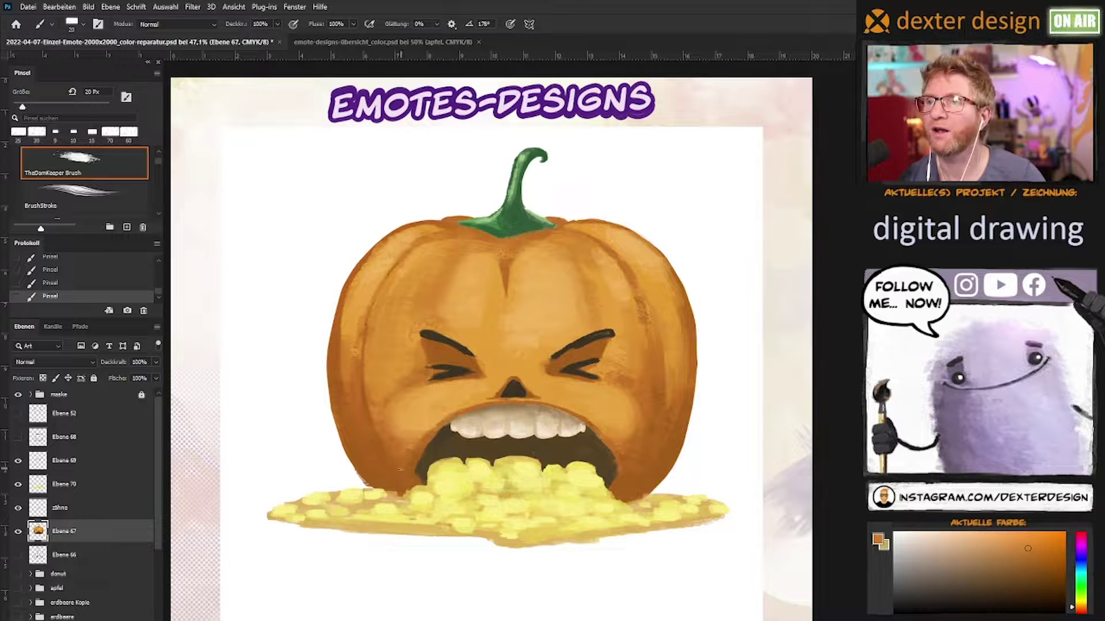
key(bracketright)
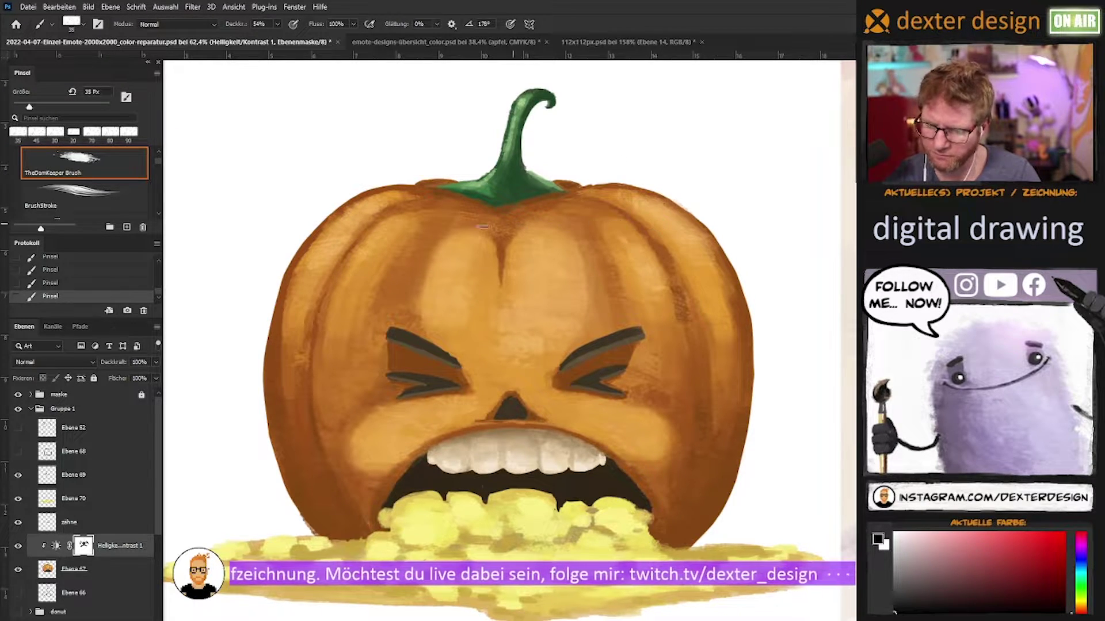
drag(466, 250, 457, 212)
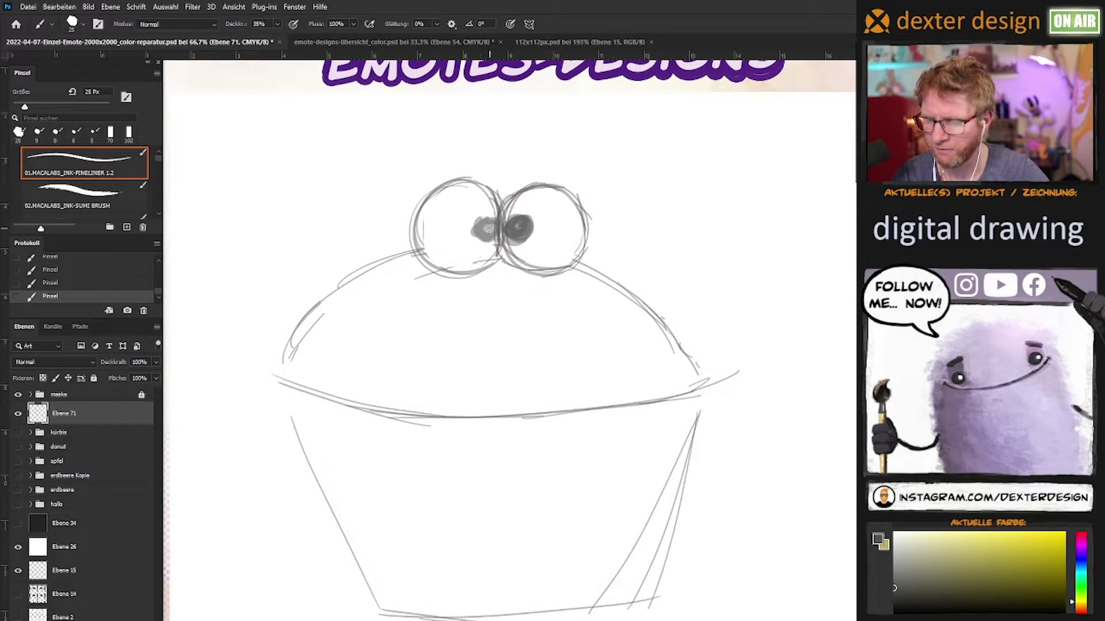
- Darken the first cupcake's left pupil and sketch the second cupcake top's edges with a finer brush
drag(481, 229, 489, 232)
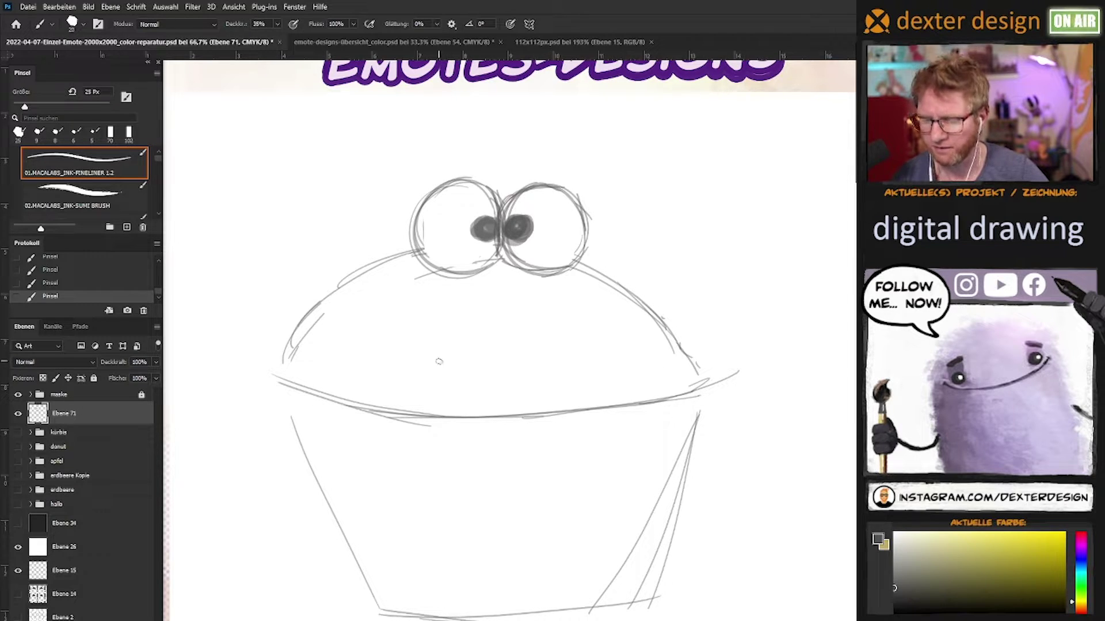
key(bracketleft)
key(bracketleft)
key(bracketleft)
drag(277, 355, 299, 364)
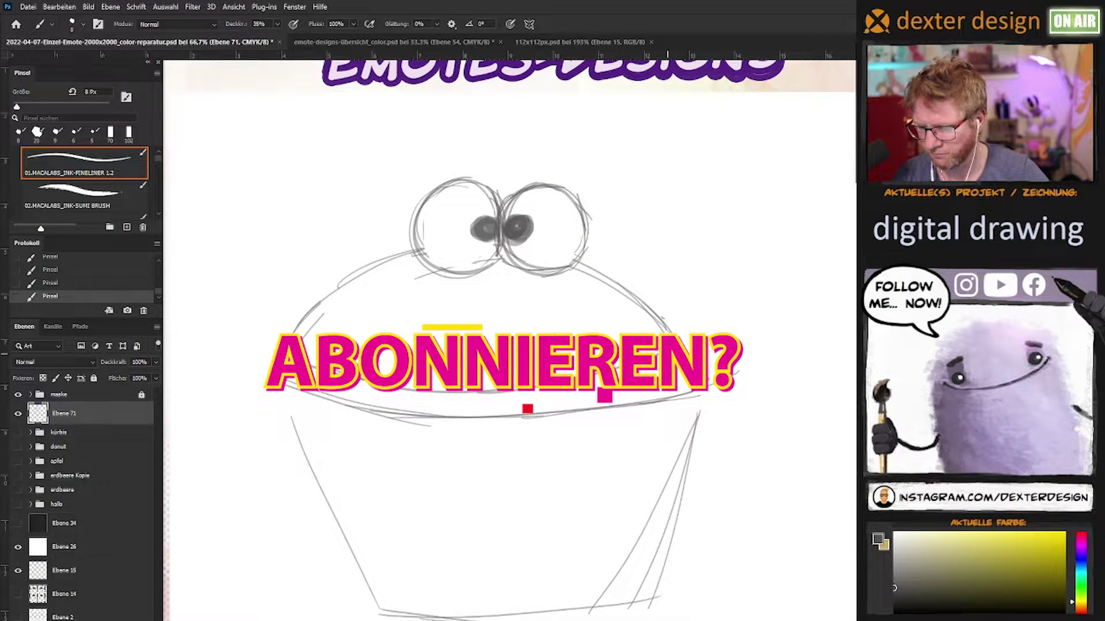
mouse_move(673, 352)
mouse_down()
mouse_move(685, 338)
mouse_move(645, 377)
mouse_move(449, 414)
mouse_up()
drag(313, 363, 432, 410)
drag(272, 344, 351, 390)
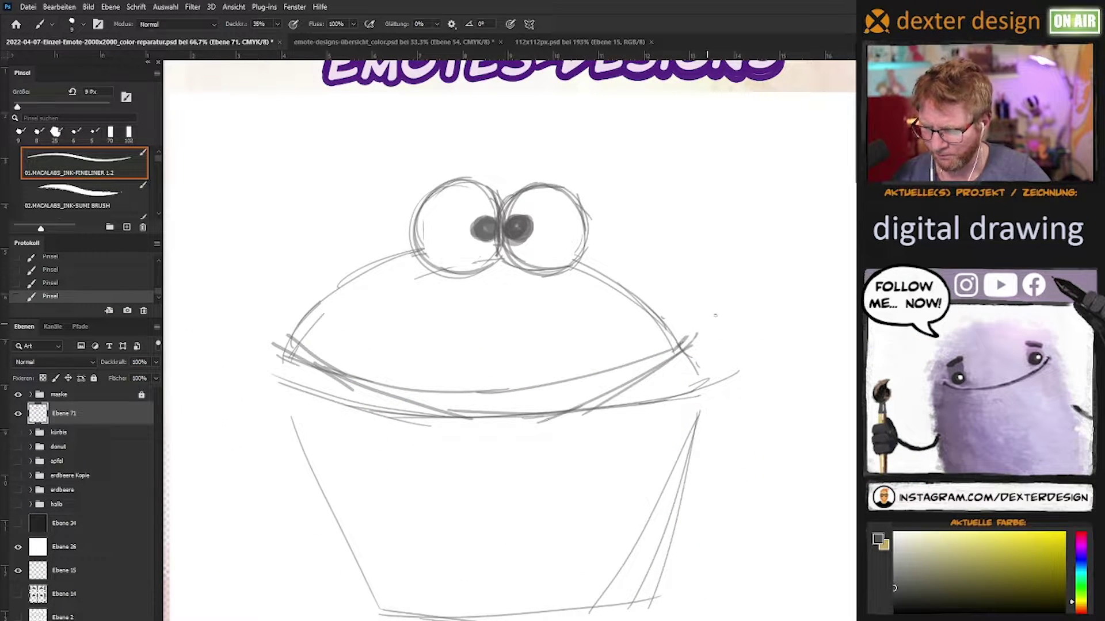
- Sketch the cupcake wrapper's left and right sides with vertical pleats across it
drag(682, 454, 651, 547)
drag(691, 345, 645, 557)
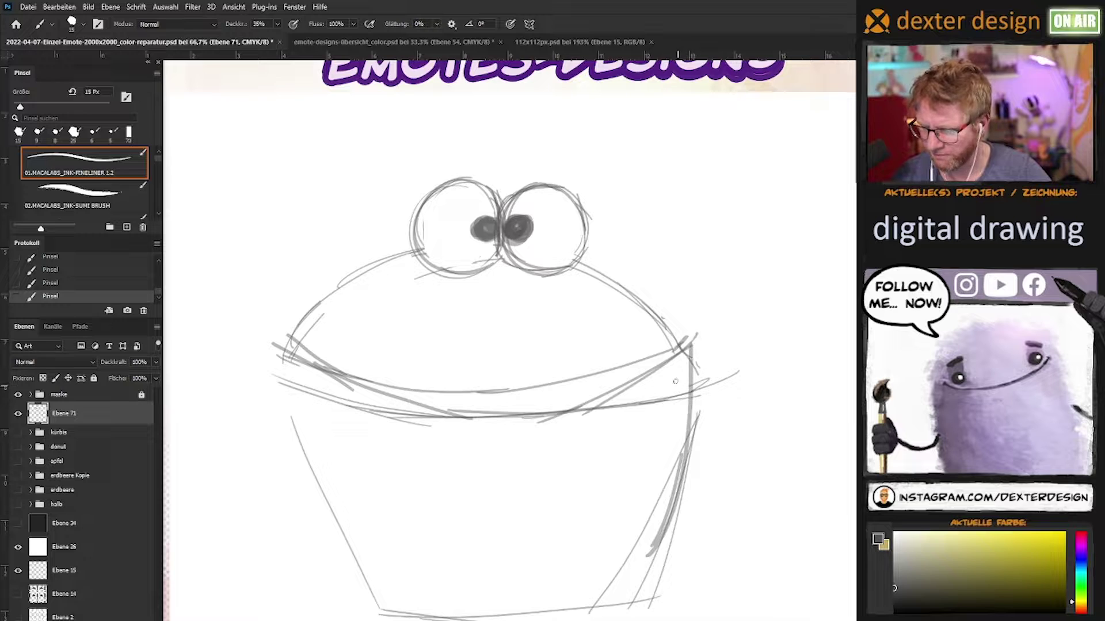
drag(654, 387, 624, 571)
drag(605, 402, 589, 587)
drag(529, 412, 539, 602)
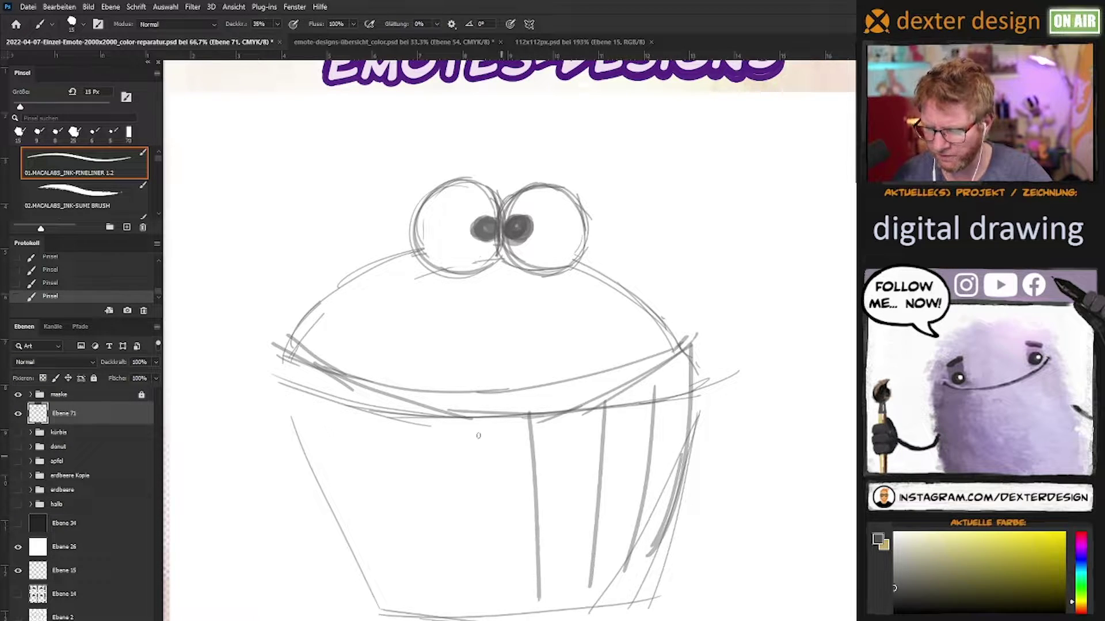
drag(466, 417, 489, 609)
drag(402, 410, 440, 604)
drag(339, 407, 396, 608)
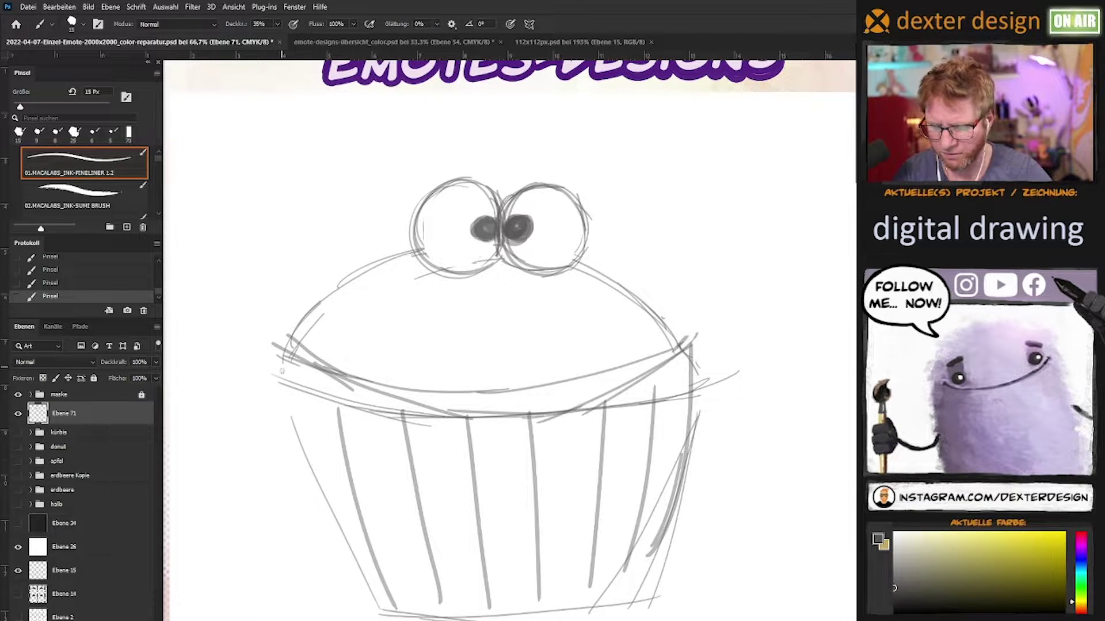
drag(282, 370, 358, 574)
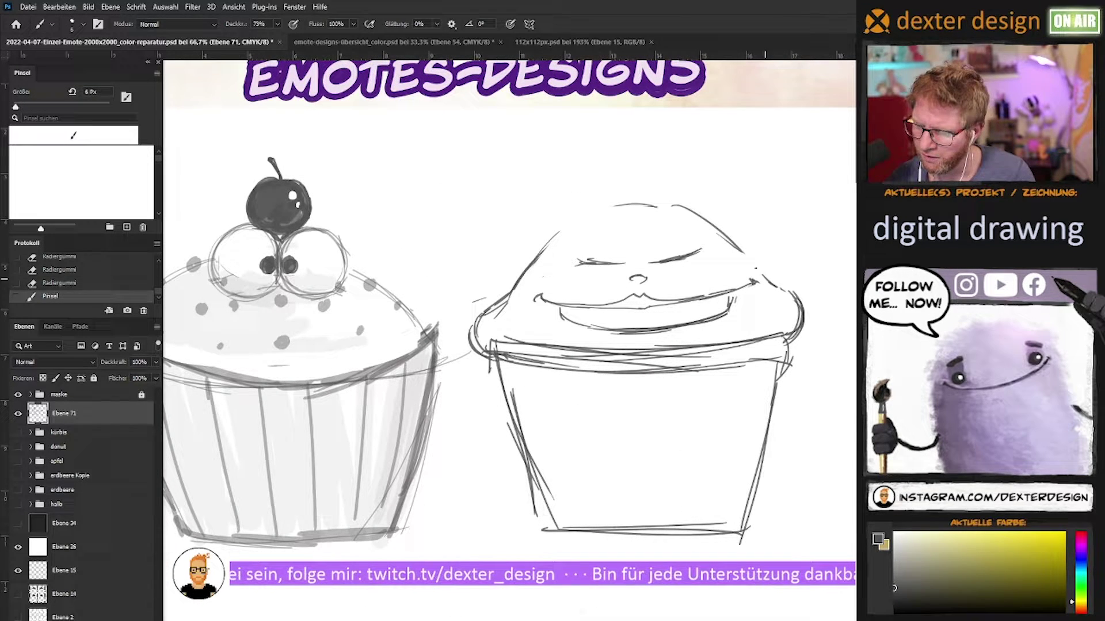
- Outline the second cupcake's dome, erase a stray stroke, and add eye and face details
mouse_move(766, 282)
mouse_down()
mouse_move(691, 210)
mouse_move(607, 199)
mouse_move(552, 237)
mouse_move(605, 201)
mouse_up()
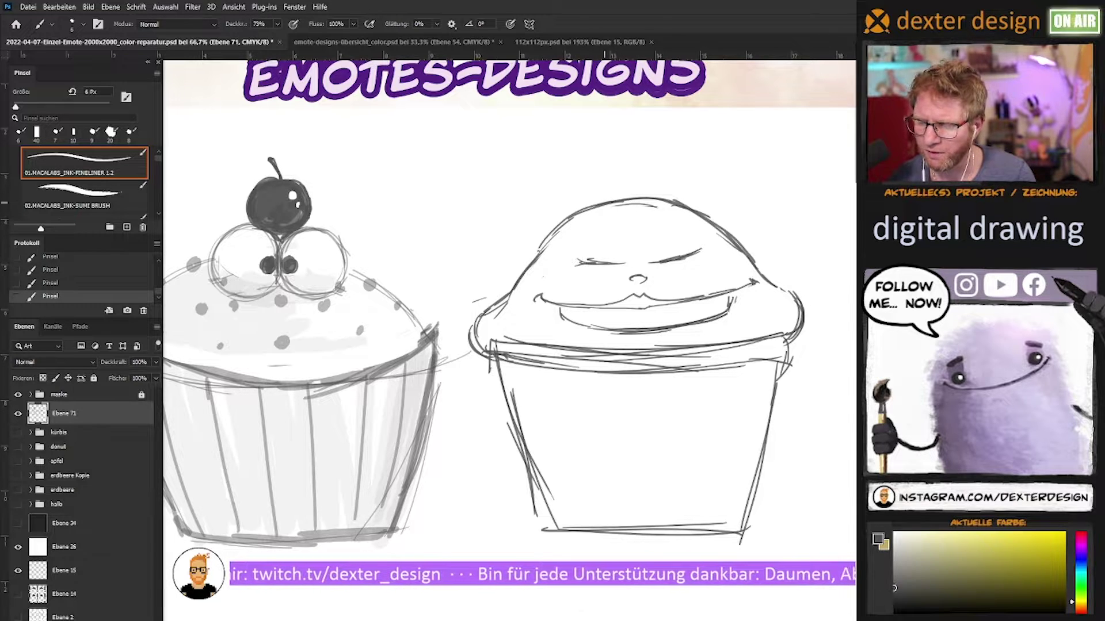
mouse_move(509, 286)
mouse_down()
mouse_move(628, 205)
mouse_move(605, 215)
mouse_up()
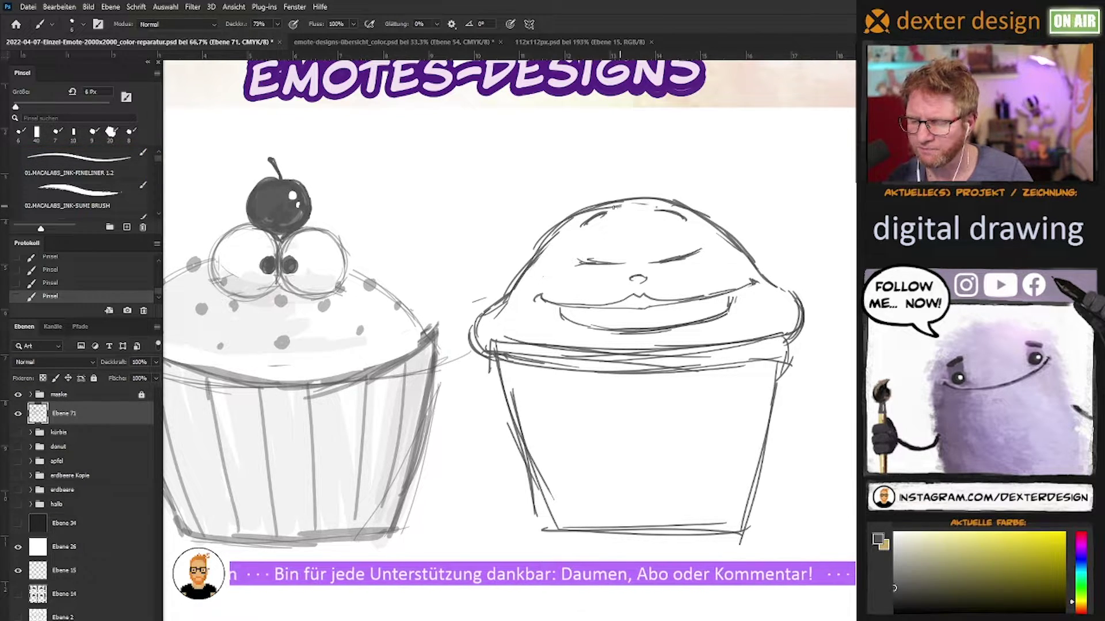
drag(614, 208, 595, 208)
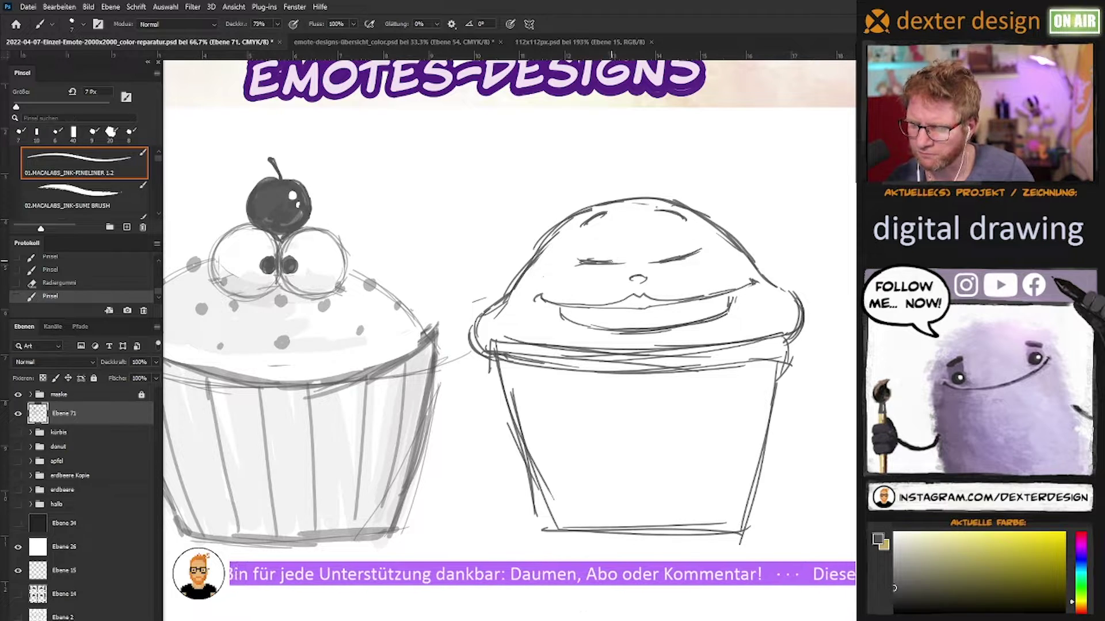
drag(688, 253, 705, 247)
click(707, 257)
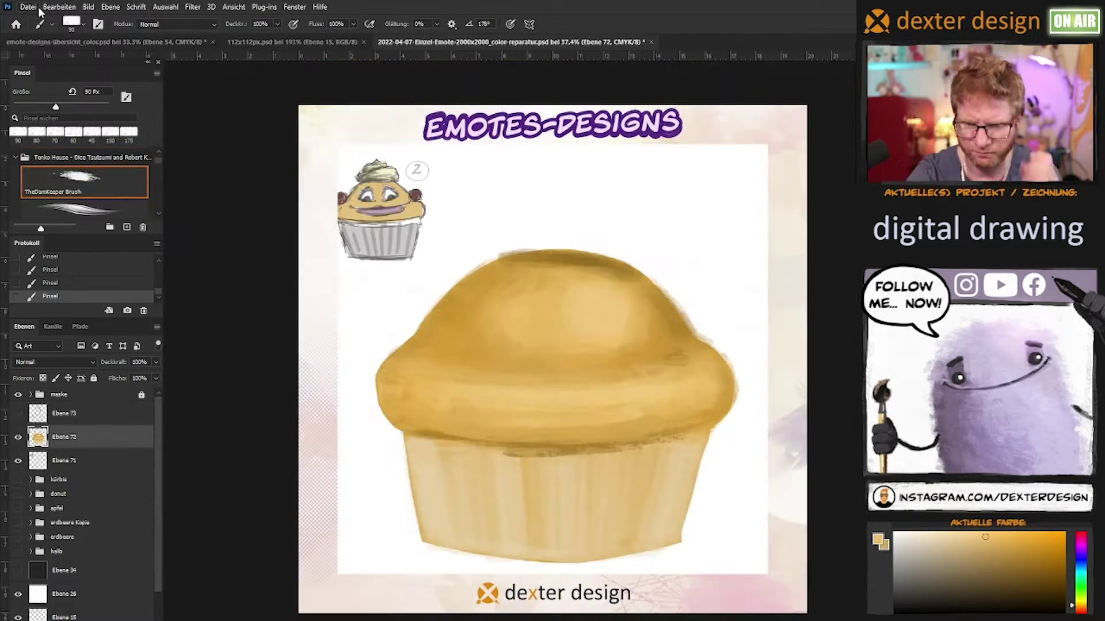
- Save the cupcake painting, touch up its outer and lower edges, and sample light beige
click(28, 6)
click(43, 135)
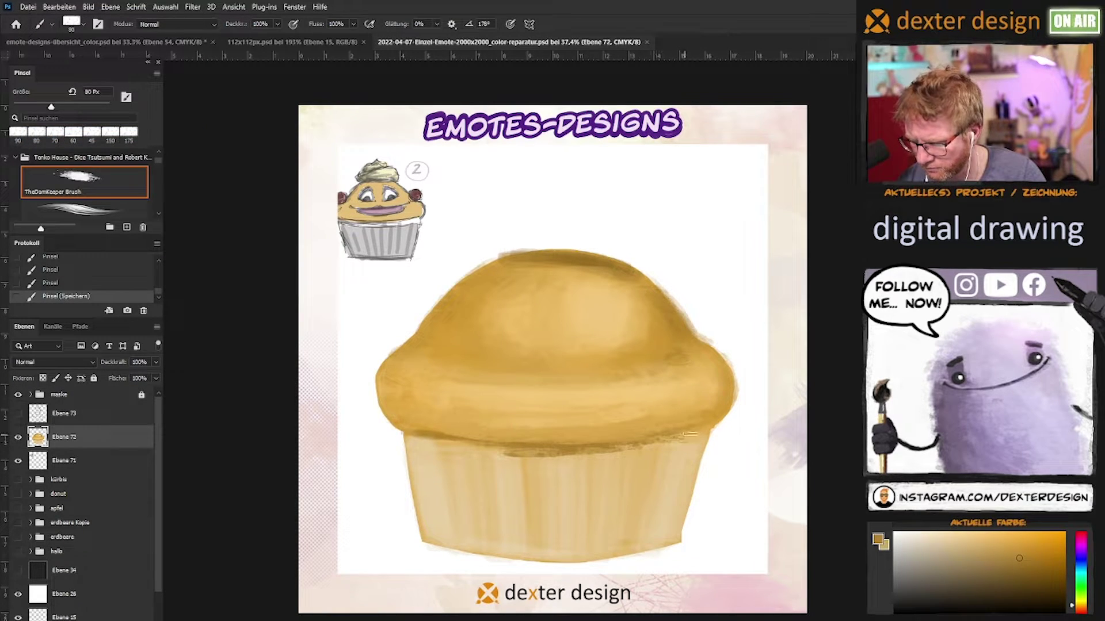
drag(668, 440, 691, 439)
mouse_move(666, 441)
mouse_down()
mouse_move(696, 437)
mouse_move(685, 440)
mouse_up()
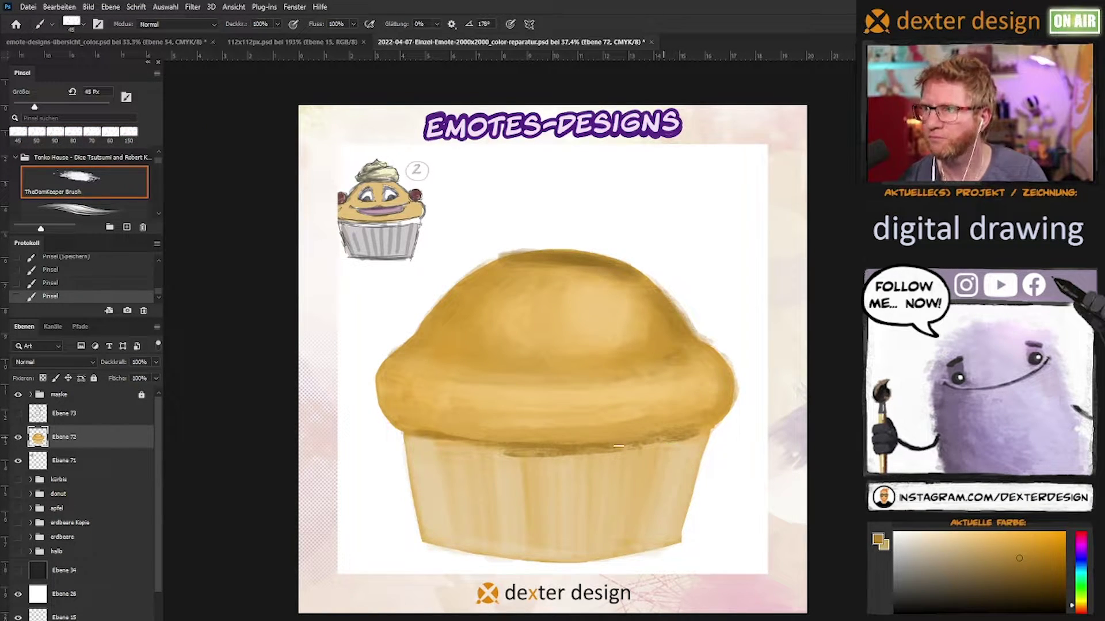
drag(409, 441, 466, 446)
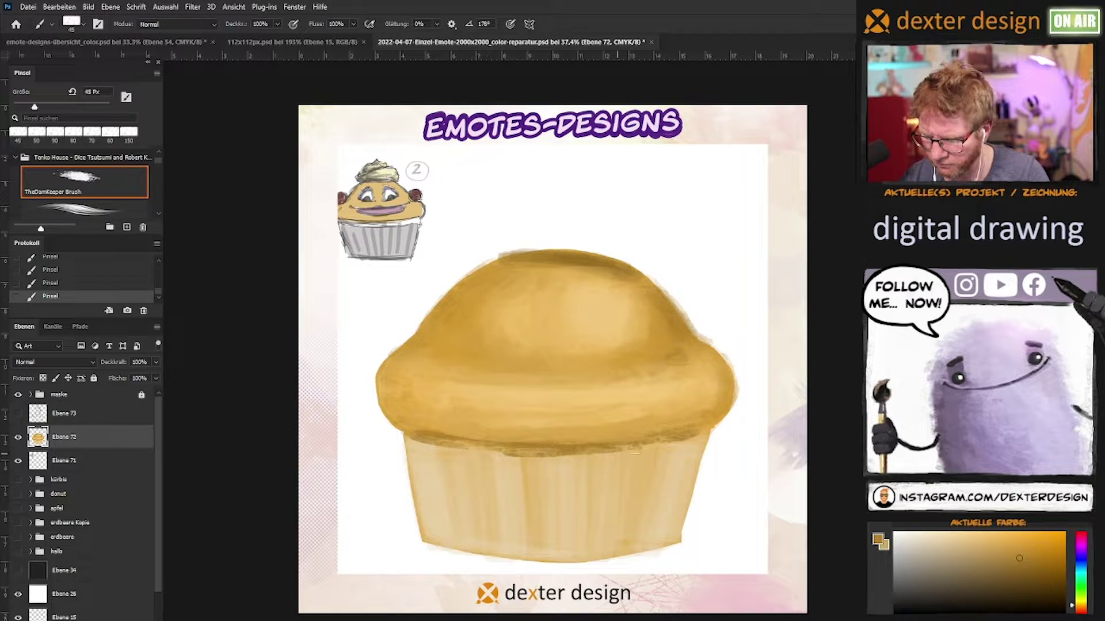
alt+click(424, 484)
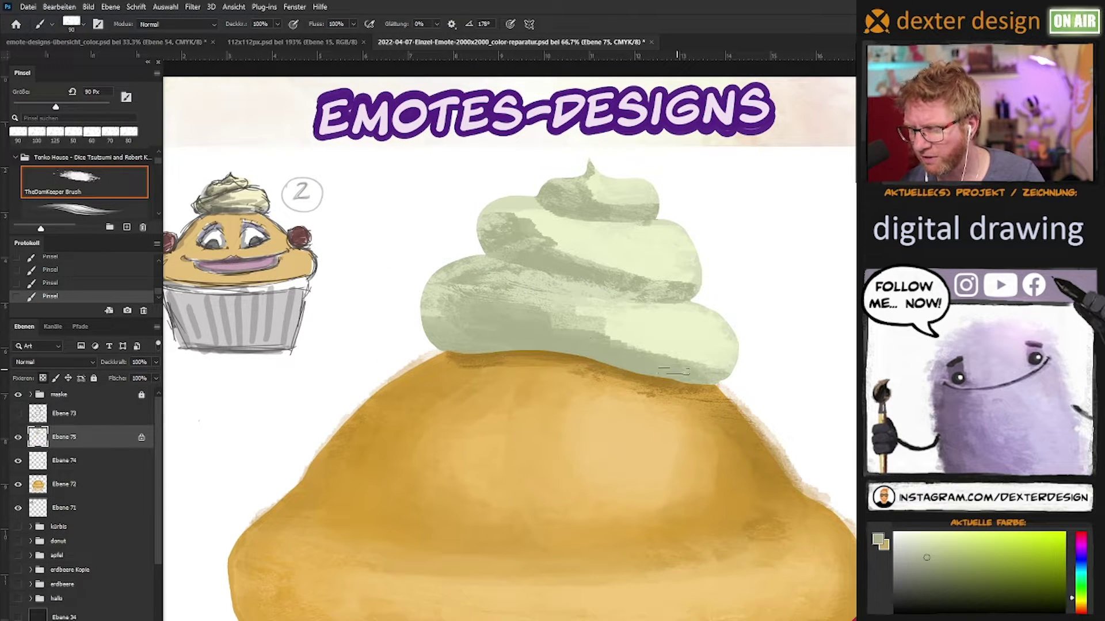
- Paint darker grey-green frosting shading, fit the painting in view, and switch to the emote overview
key(bracketleft)
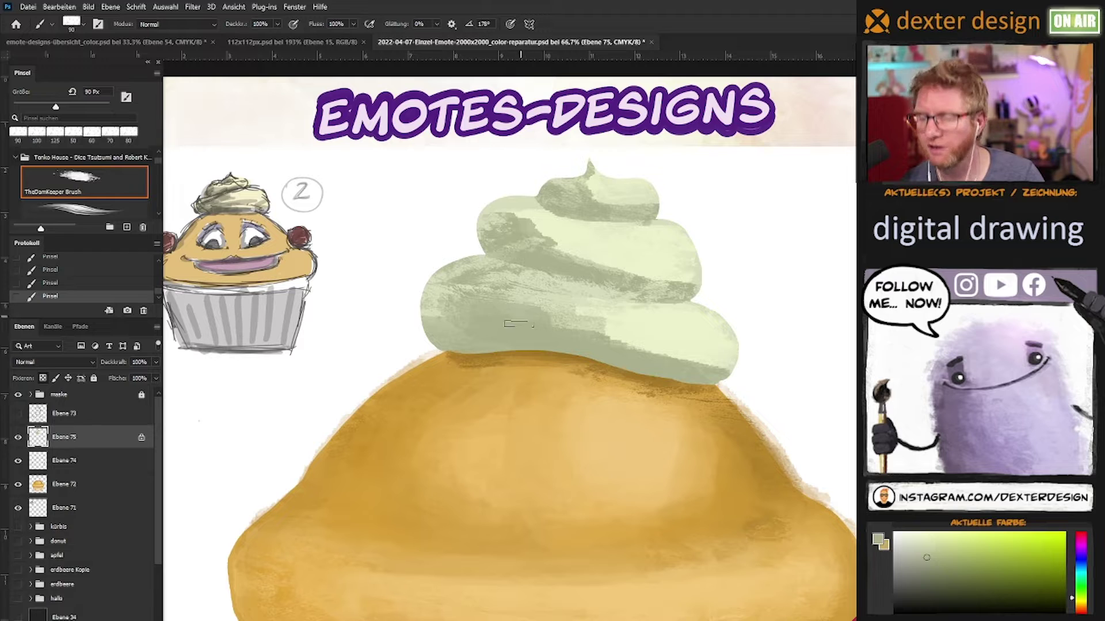
drag(555, 285, 474, 300)
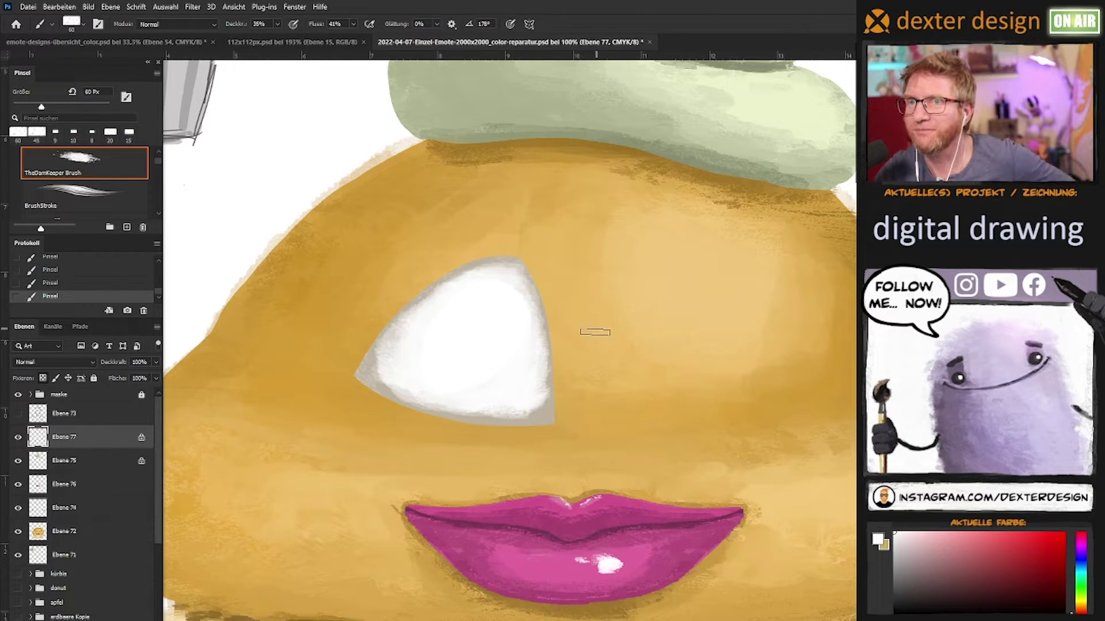
key(ctrl+0)
click(168, 41)
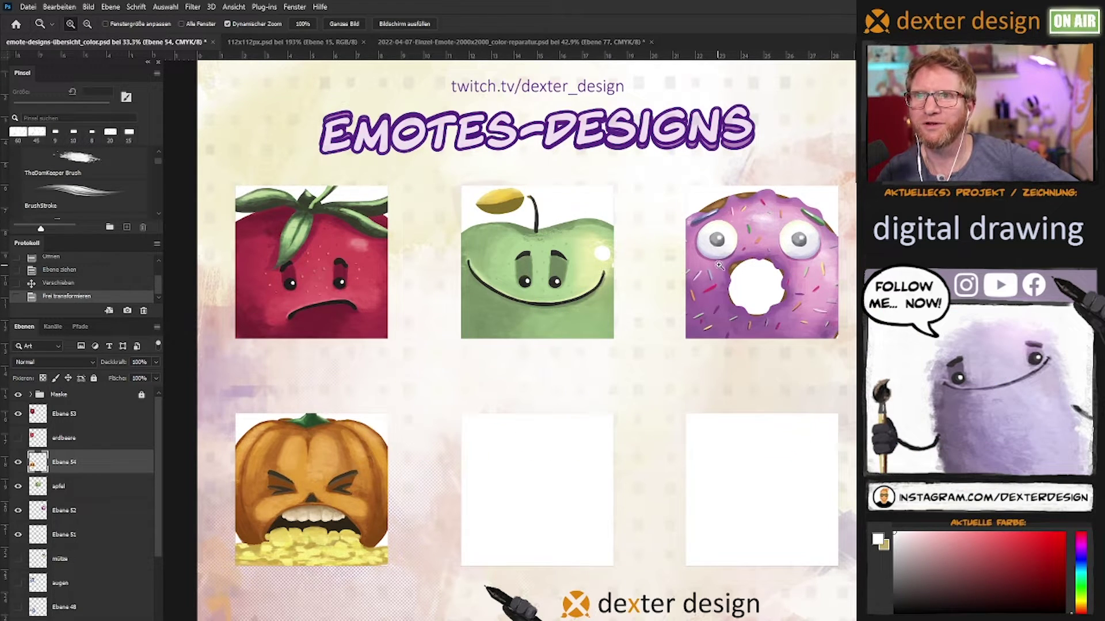
- Return to the cupcake painting, dismiss the error message and zoom in on the lips
key(ctrl+Tab)
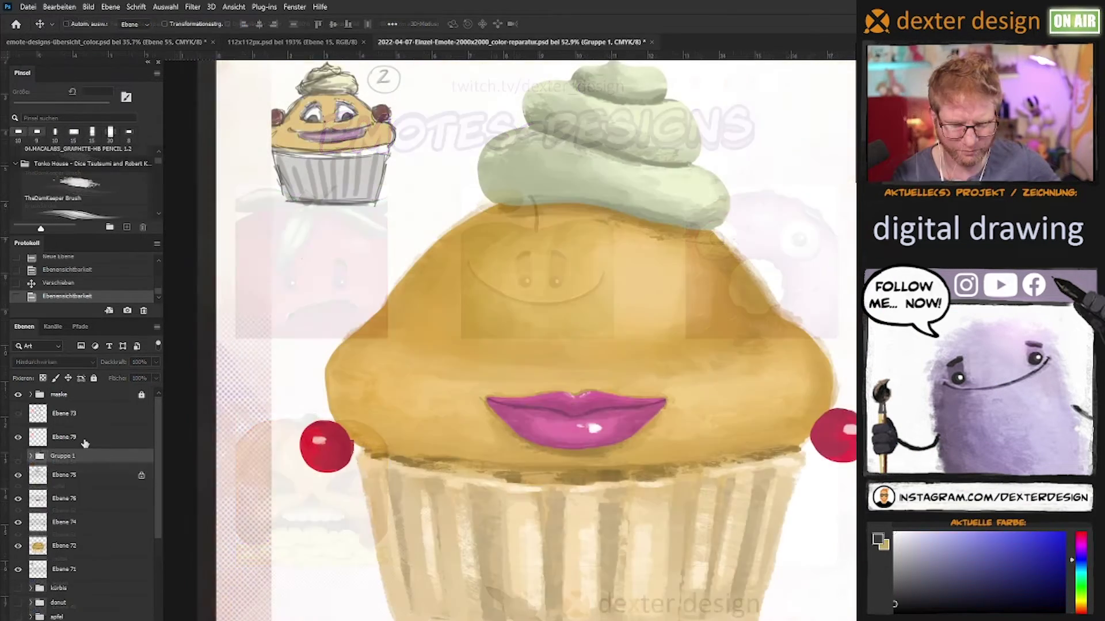
ctrl+click(332, 545)
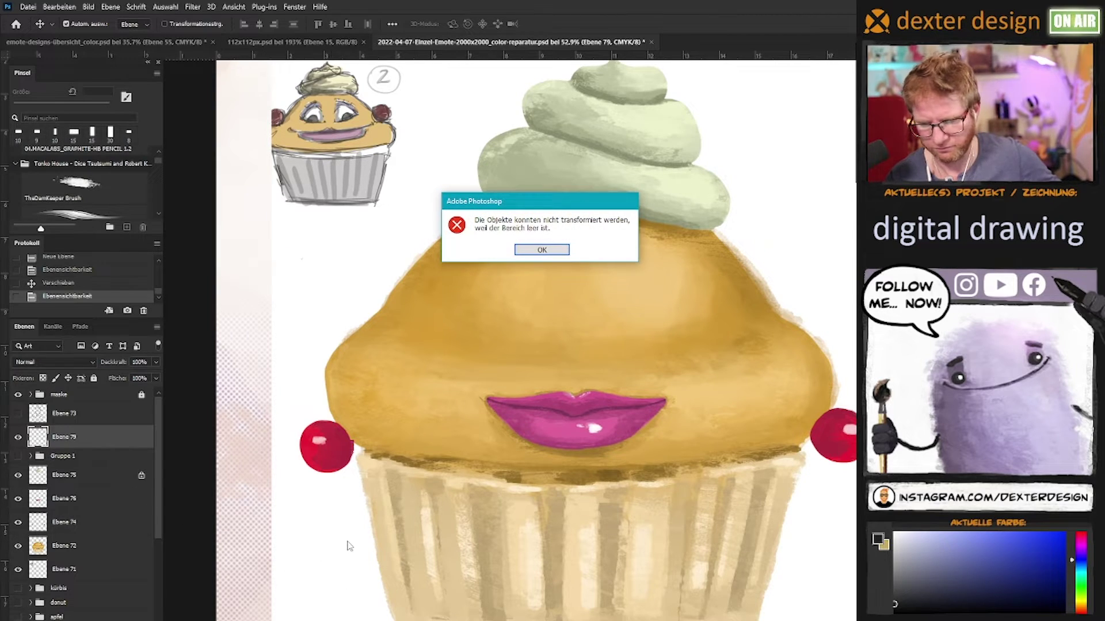
key(Return)
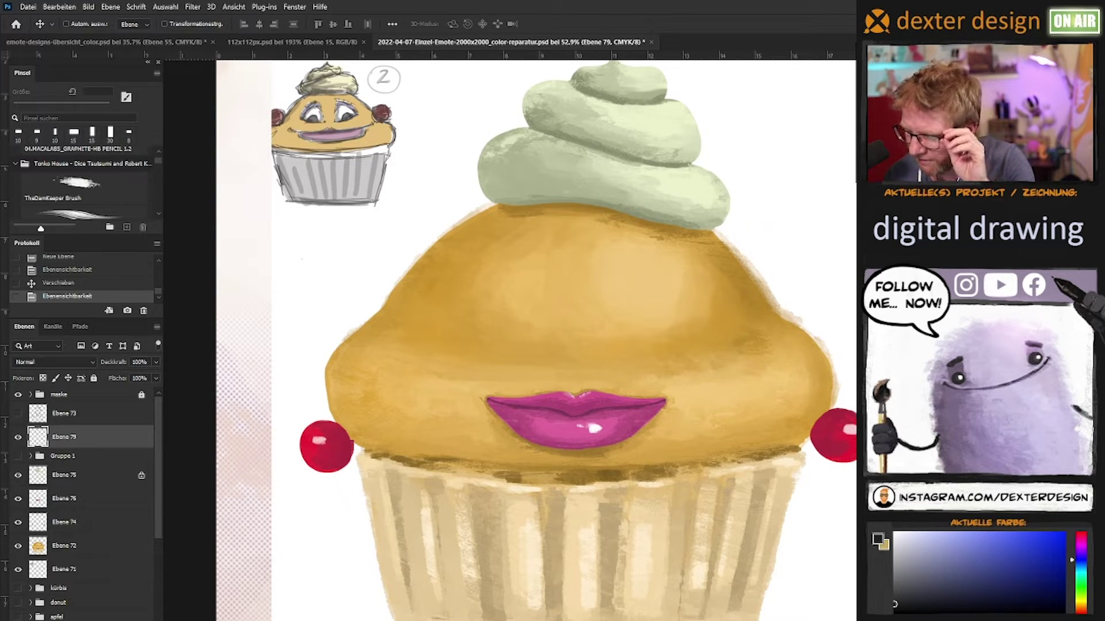
key(z)
drag(660, 359, 650, 378)
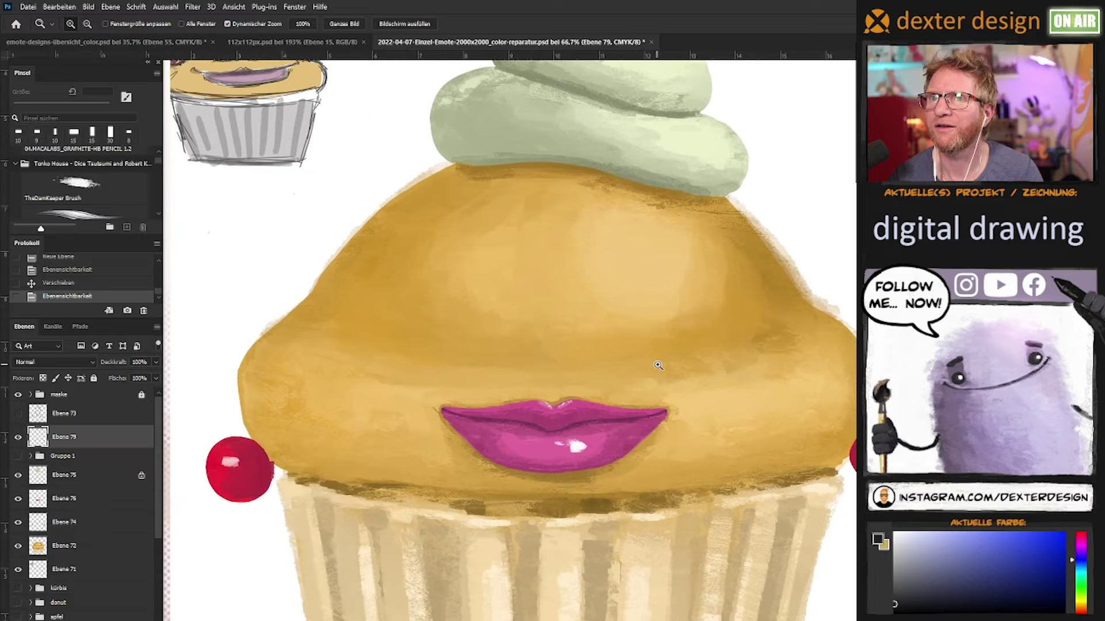
key(l)
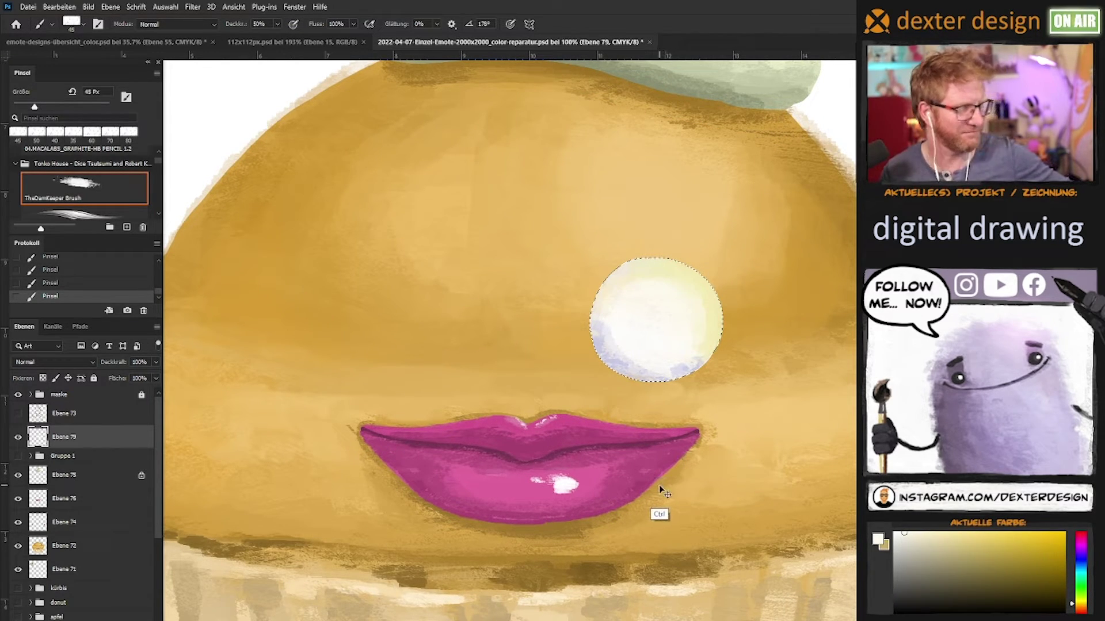
- Deselect the white eye and brush sampled shading onto it, adjusting the brush size
key(ctrl+d)
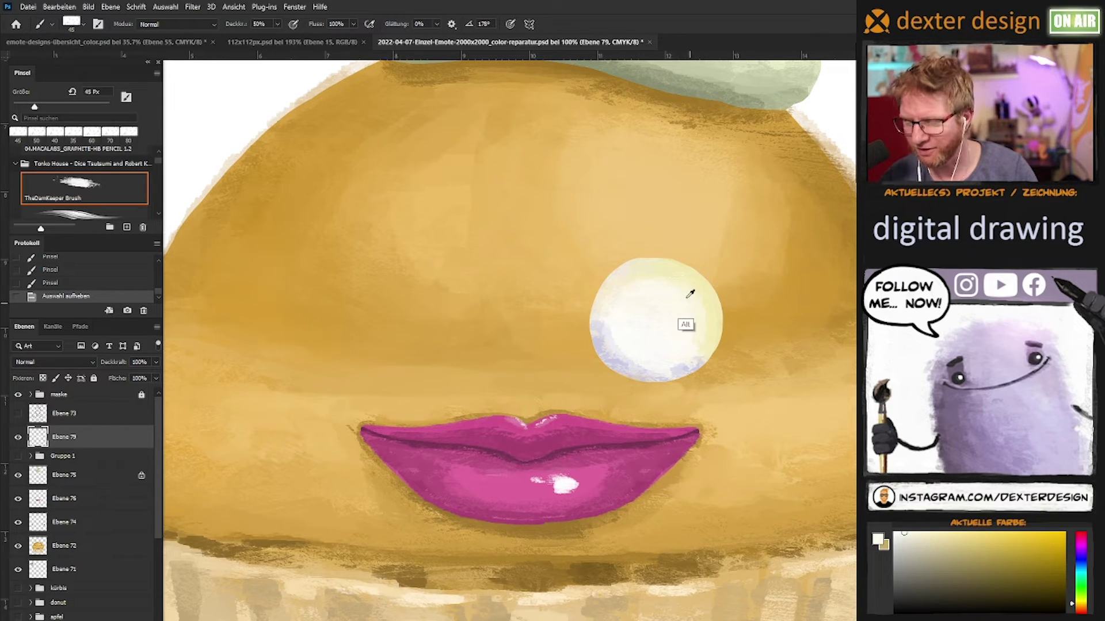
alt+click(690, 294)
mouse_move(702, 314)
mouse_down()
mouse_move(701, 332)
mouse_move(666, 289)
mouse_up()
key(bracketright)
key(bracketright)
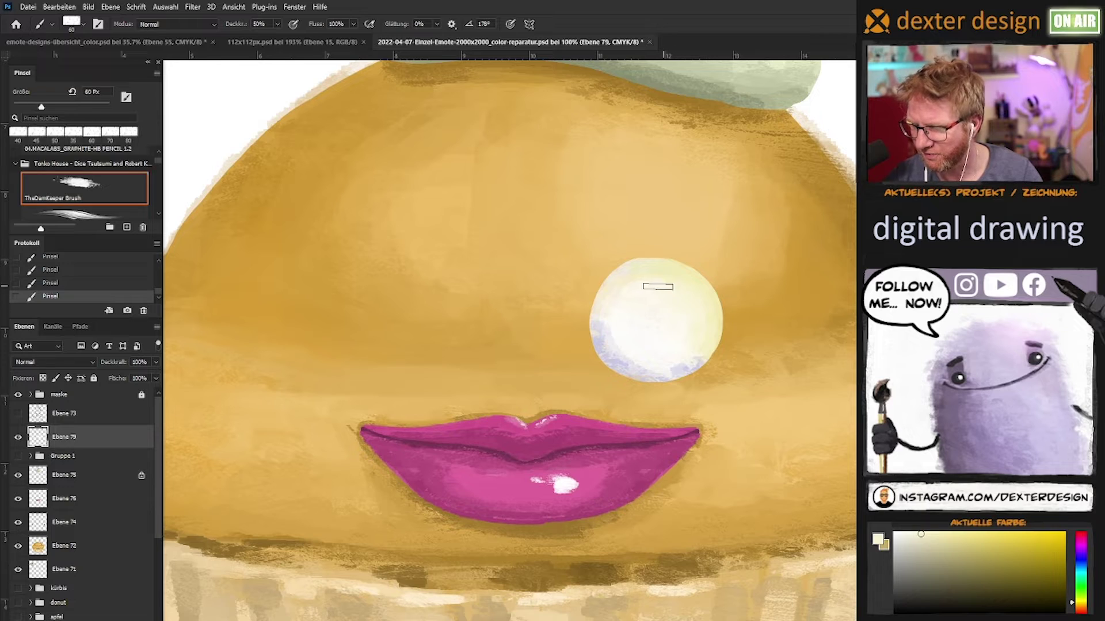
key(bracketleft)
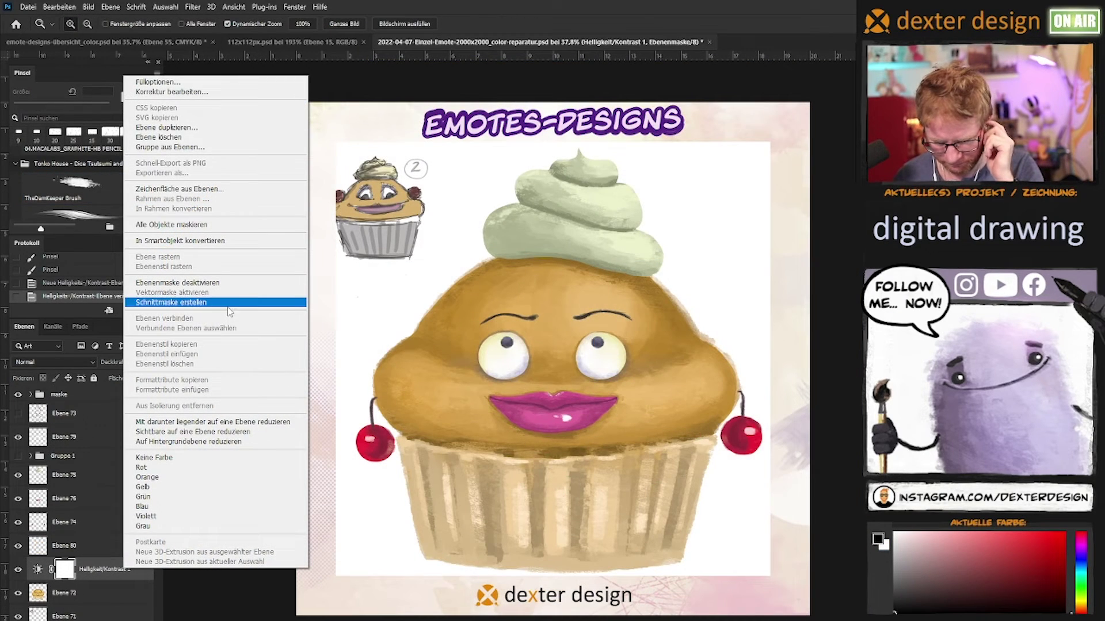
- Clip the brightness/contrast adjustment to the cupcake layer and paint its mask over the dome
click(275, 338)
key(ctrl+alt+g)
key(b)
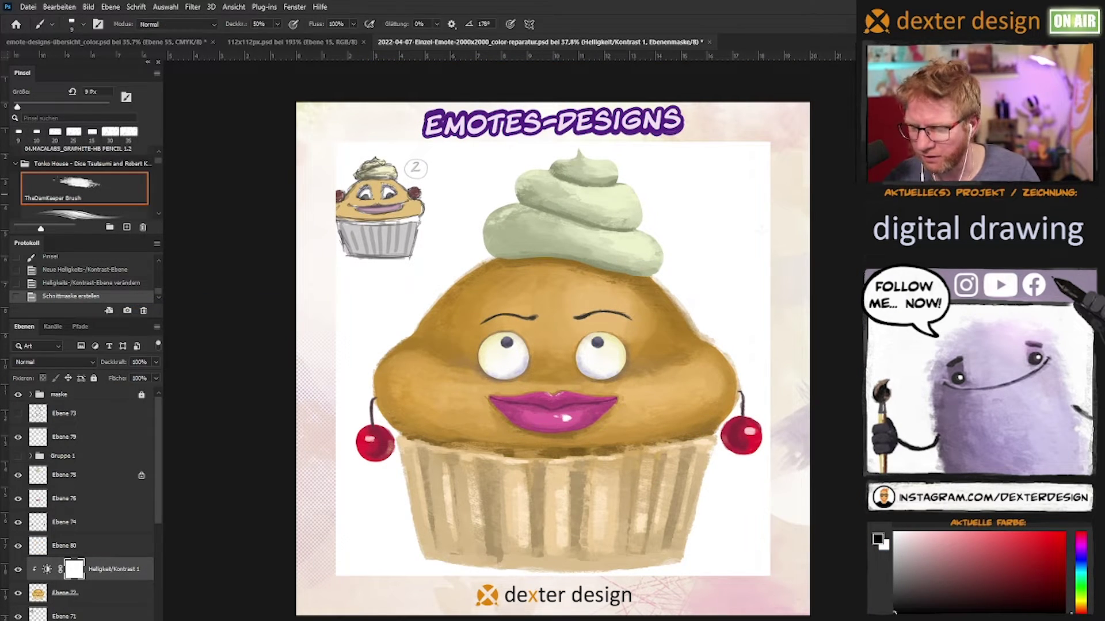
drag(599, 314, 604, 271)
key(bracketright)
key(bracketright)
key(bracketright)
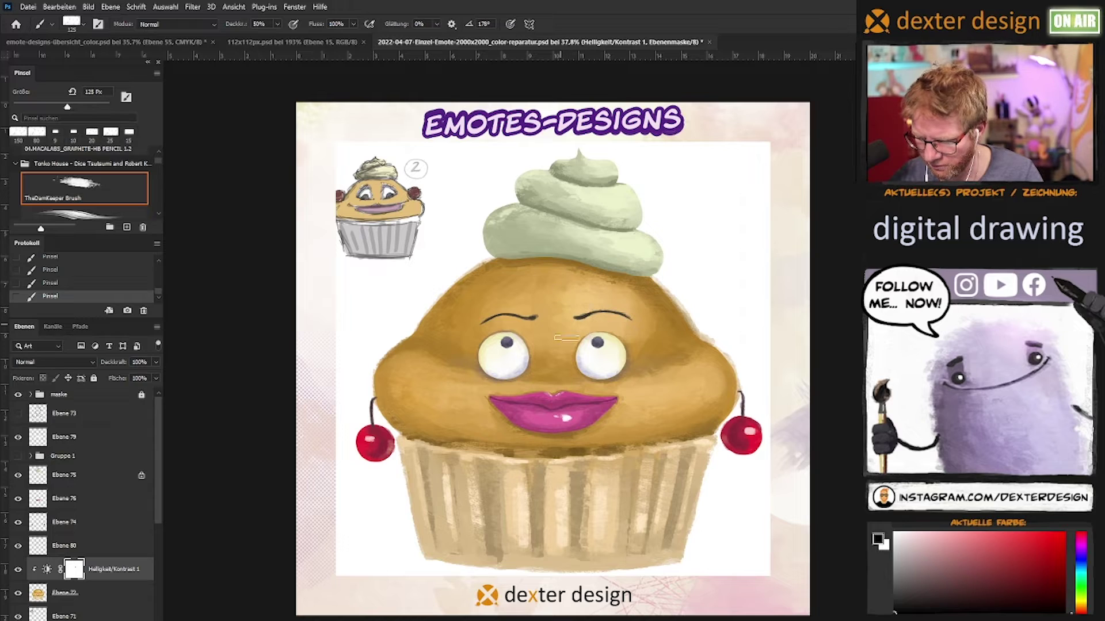
key(bracketleft)
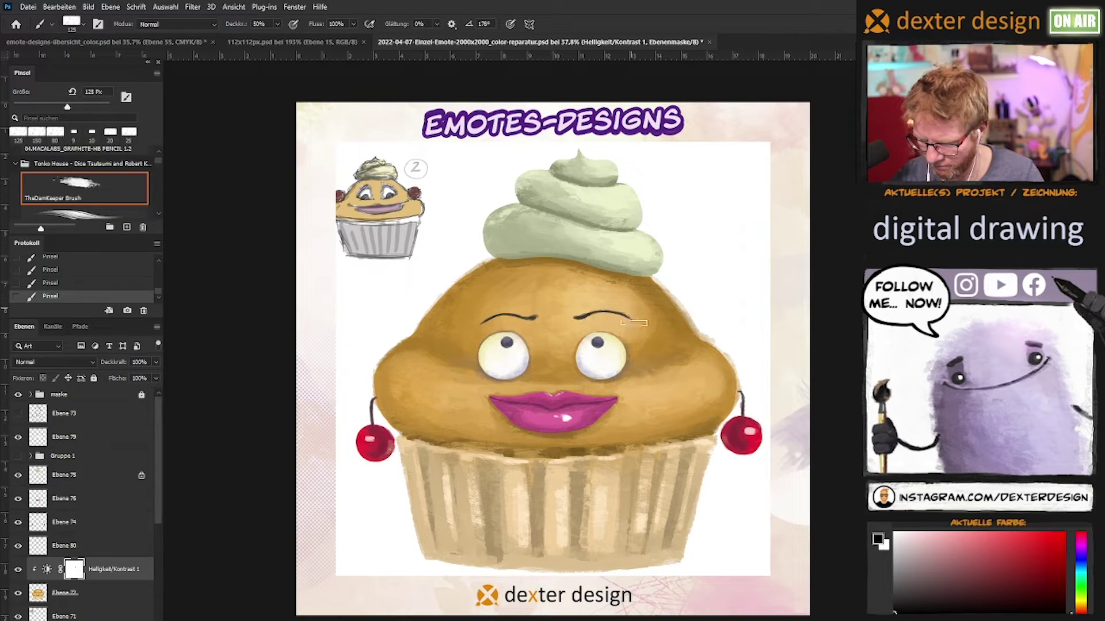